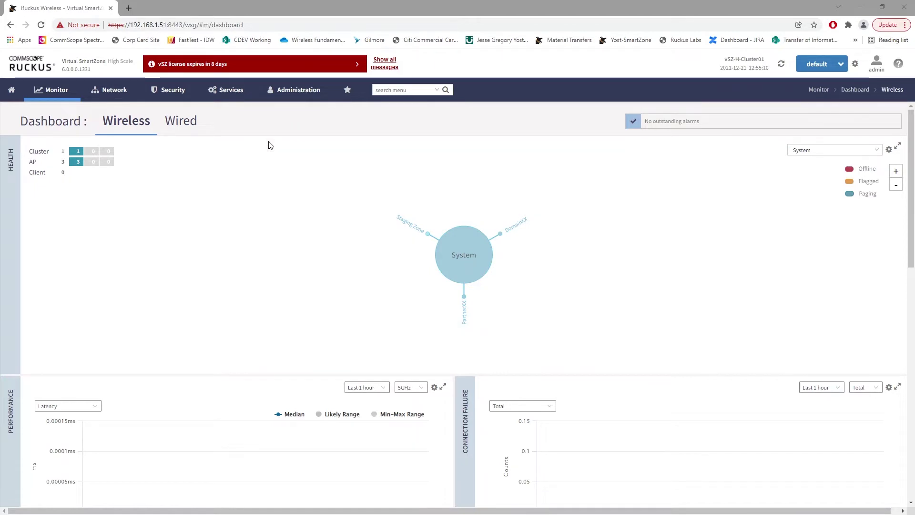
# Enable Access Control of Management Interface on the Administration > Access Control List page.
pyautogui.click(292, 90)
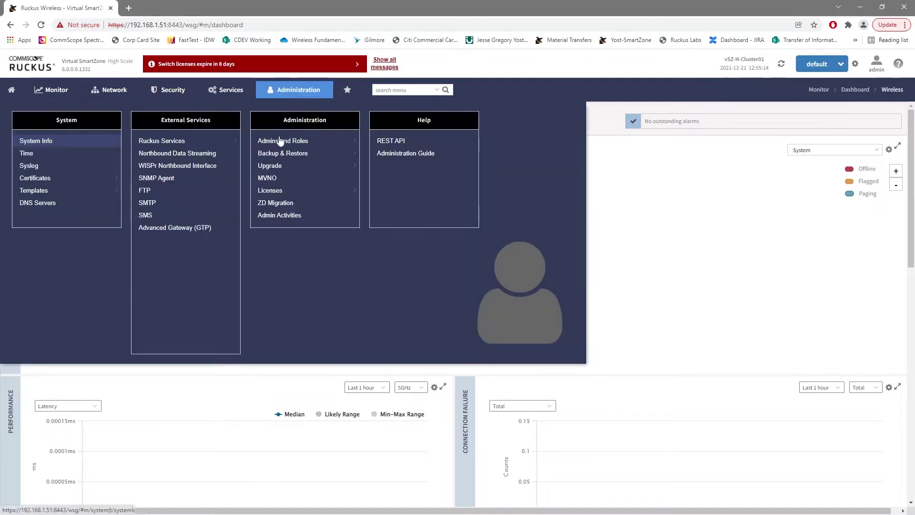
pyautogui.moveTo(280, 141)
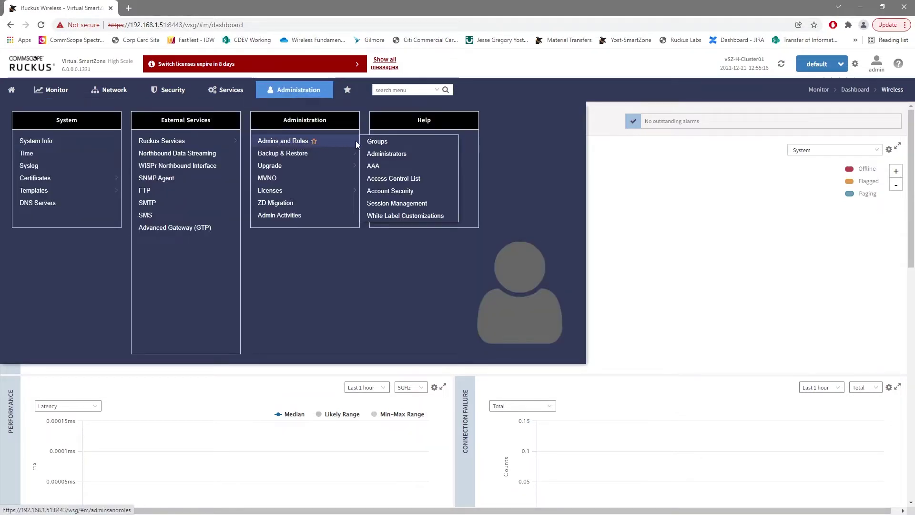
pyautogui.click(394, 179)
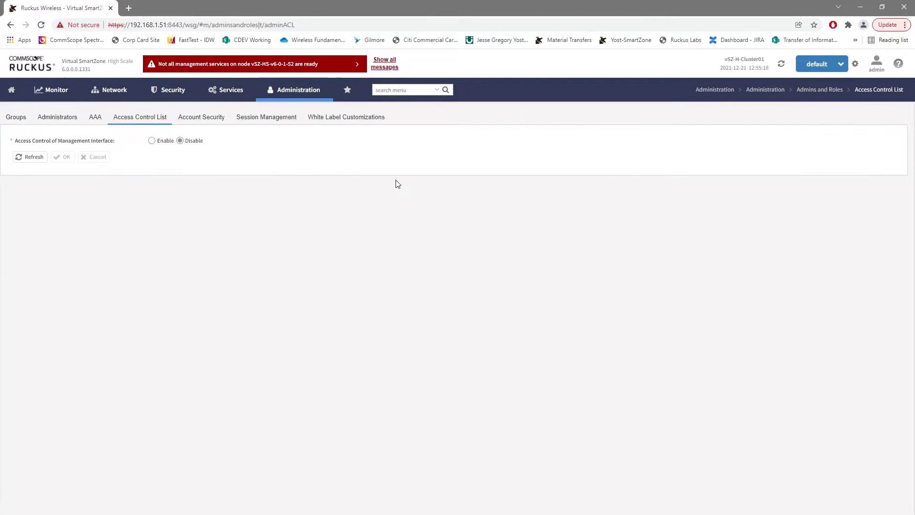
pyautogui.click(156, 142)
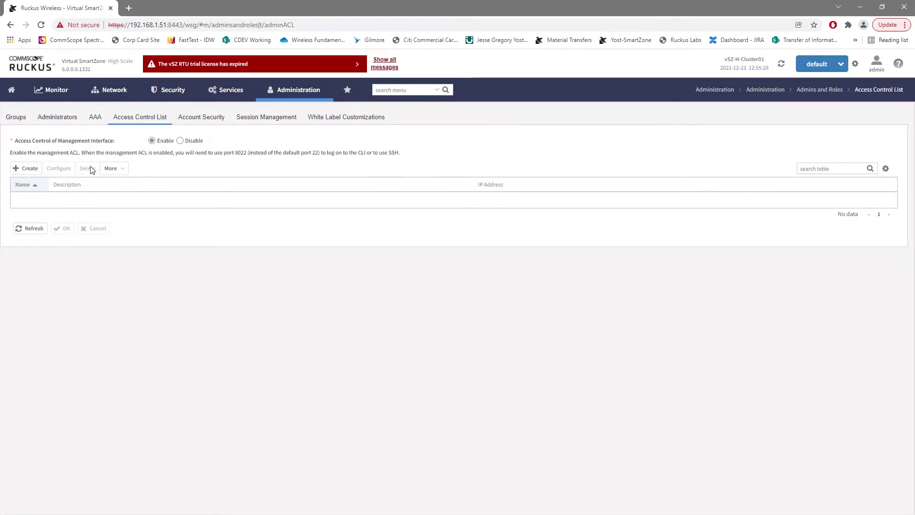
# Start a new Management Interface Access Control Rule with Create.
pyautogui.click(31, 170)
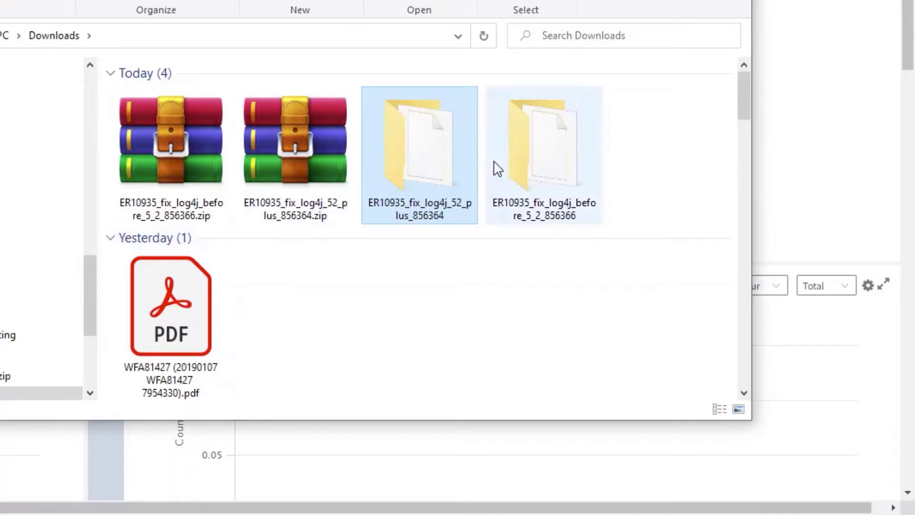
# Open the ER10935_fix_log4j_52_plus_856364 folder in Downloads.
pyautogui.doubleClick(439, 163)
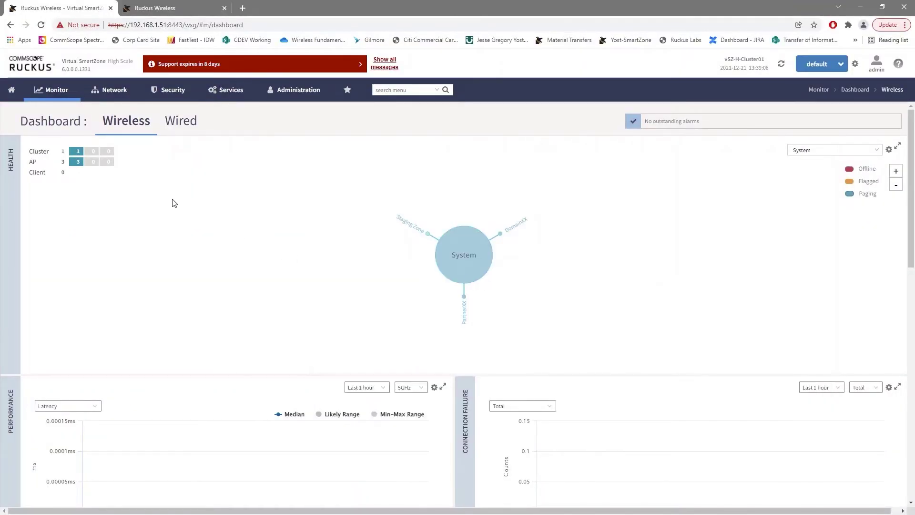
# Open Monitor > Patch/Diagnostics Scripts and select the ER10935_fix_log4j_856364 uploaded patch.
pyautogui.click(58, 95)
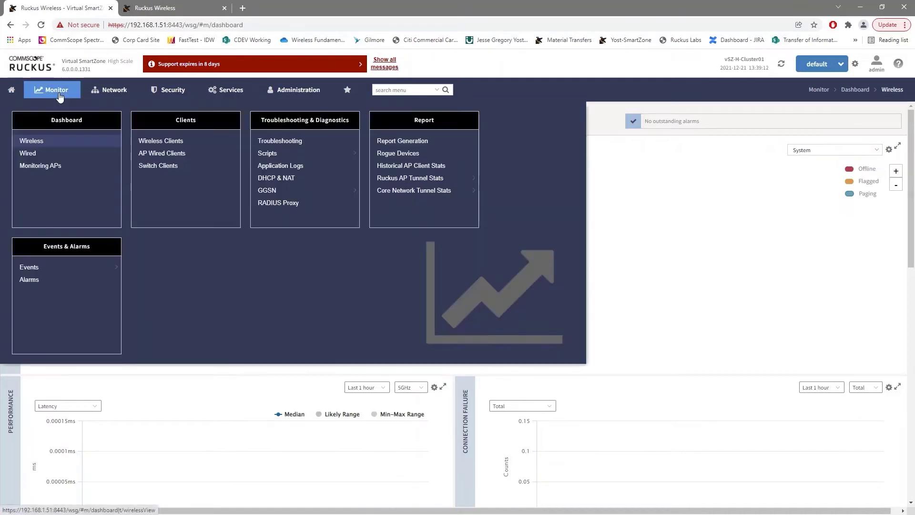
pyautogui.moveTo(266, 153)
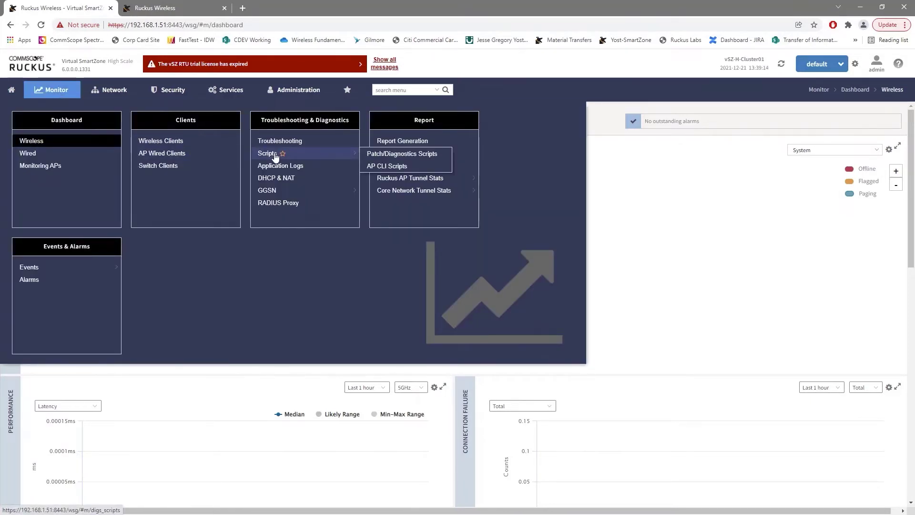
pyautogui.click(399, 153)
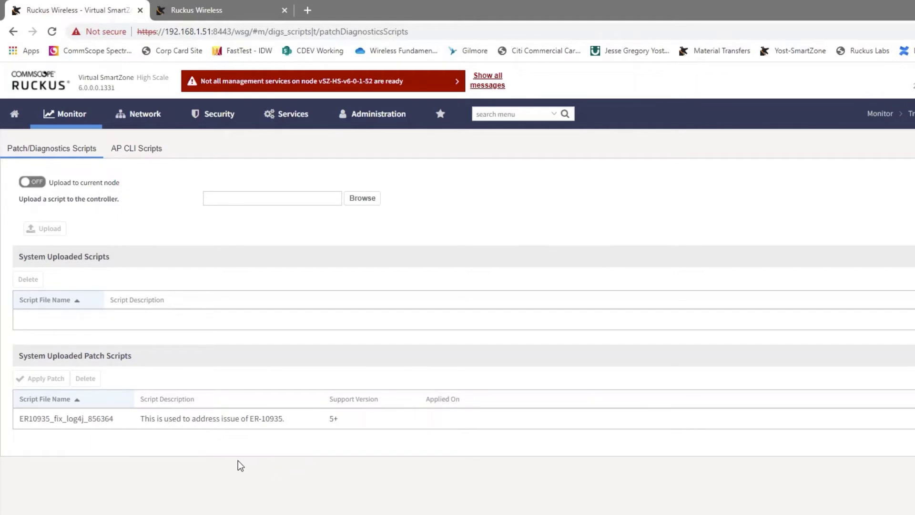
pyautogui.click(63, 421)
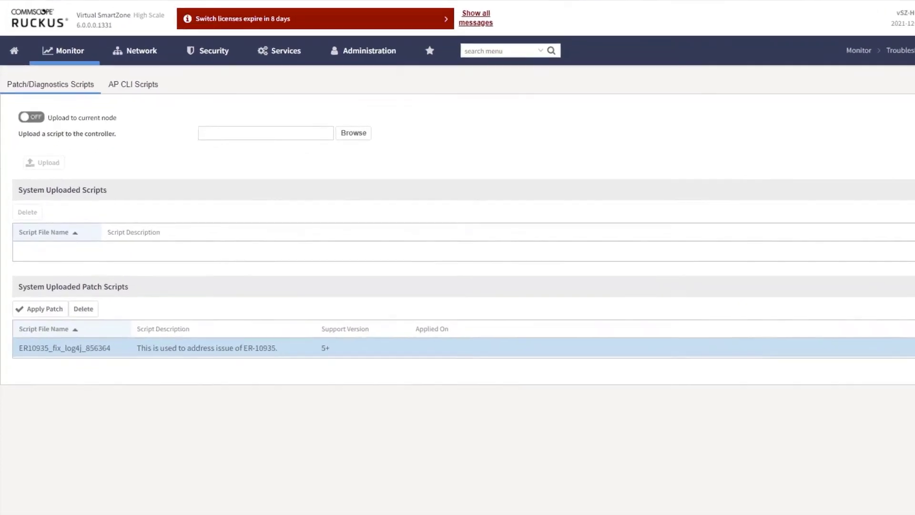
# In the PuTTY session, enter privileged mode with the enable password and open the patches context.
pyautogui.hotkey('alt', 'Tab')
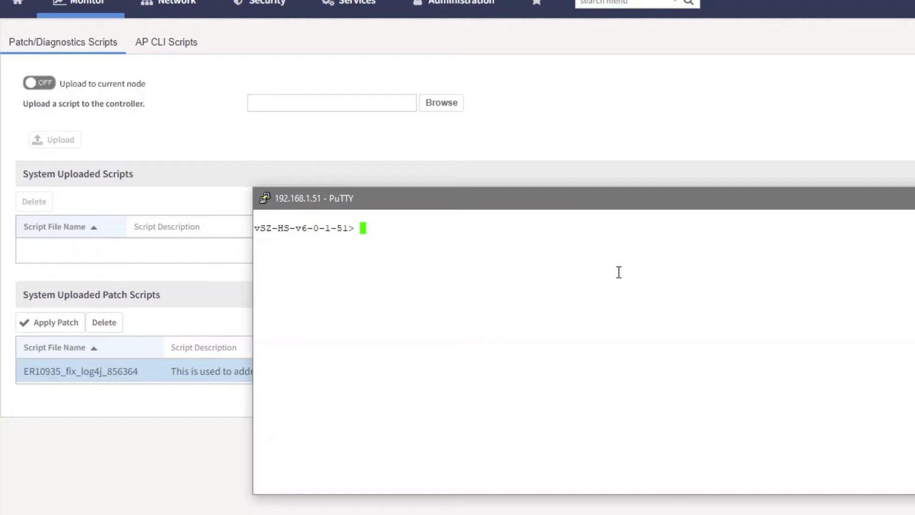
pyautogui.write('en')
pyautogui.press('Return')
pyautogui.write('****')
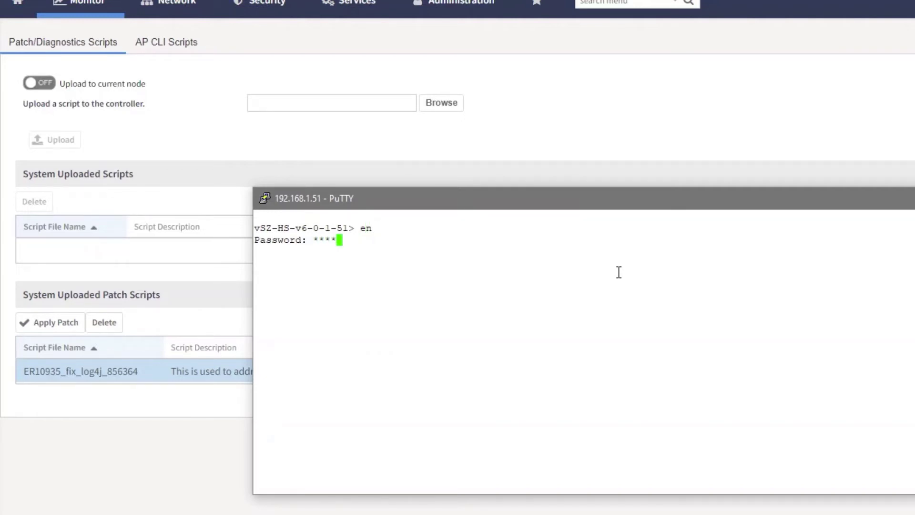
pyautogui.write('****')
pyautogui.press('Return')
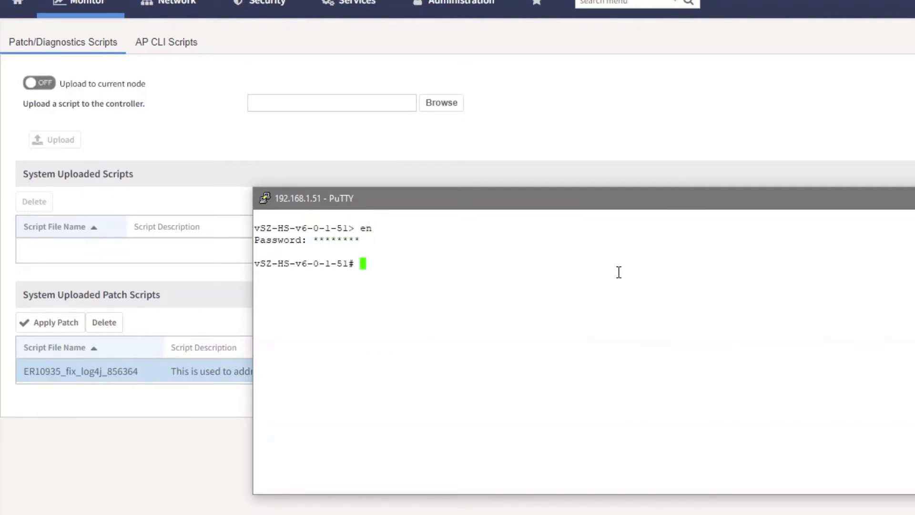
pyautogui.write('patches')
pyautogui.press('Return')
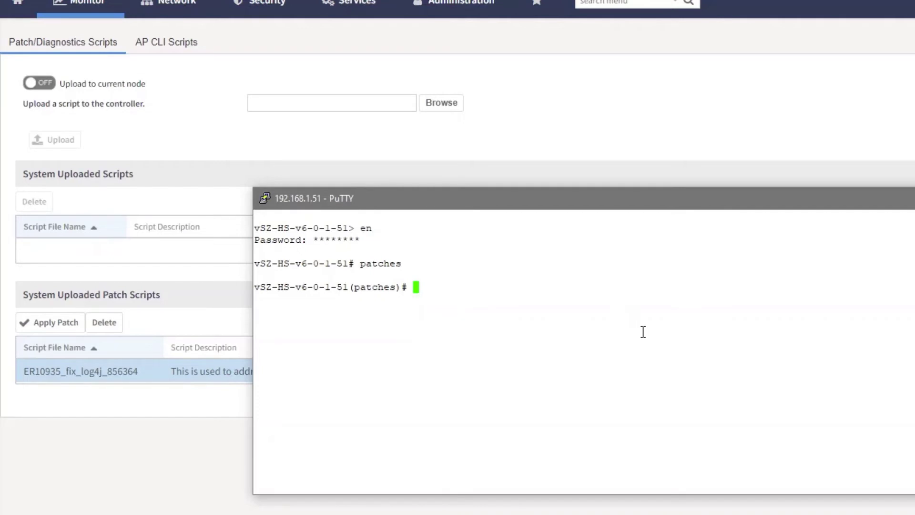
# List uploaded patches and run 'apply ER10935_fix_log4j_856364'.
pyautogui.write('show up')
pyautogui.press('Tab')
pyautogui.press('Return')
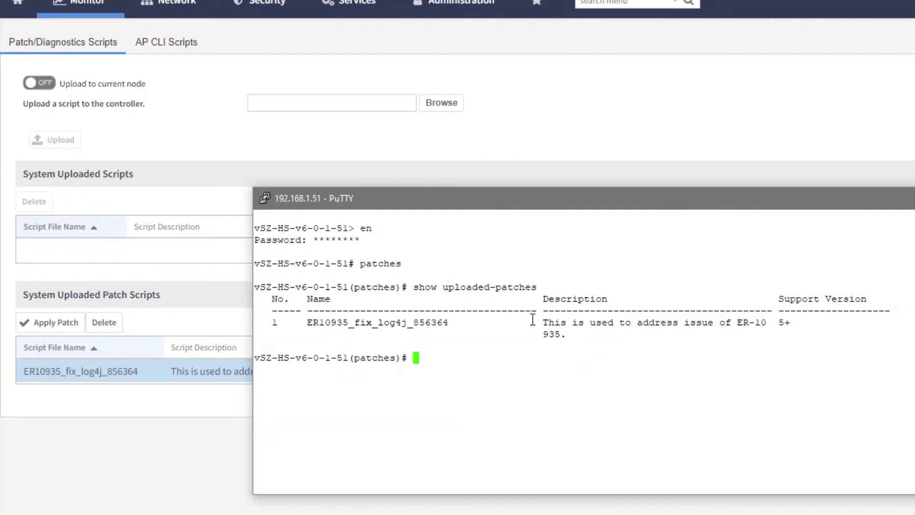
pyautogui.moveTo(450, 322); pyautogui.dragTo(312, 327)
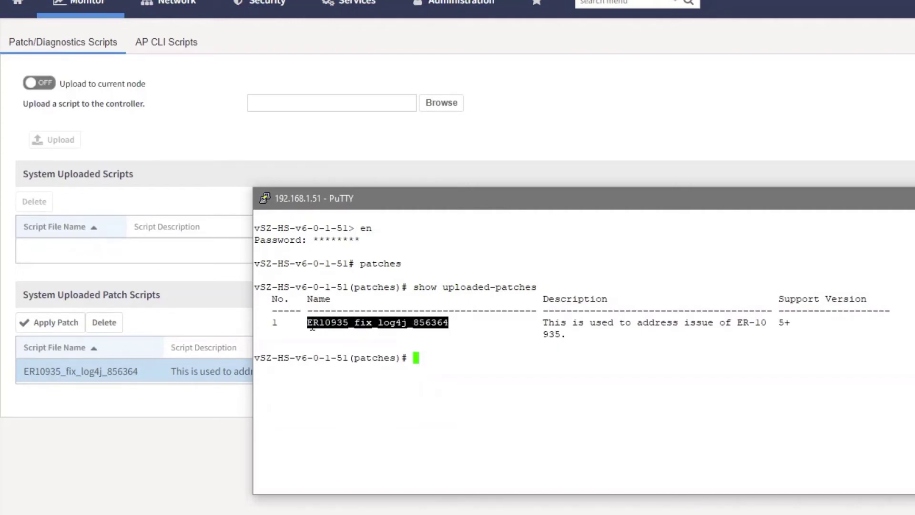
pyautogui.click(503, 390)
pyautogui.write('apply')
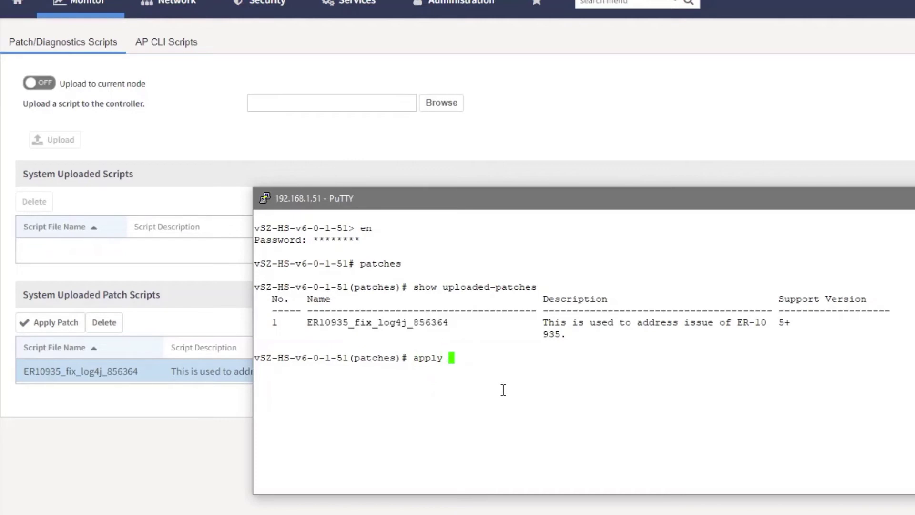
pyautogui.rightClick(502, 390)
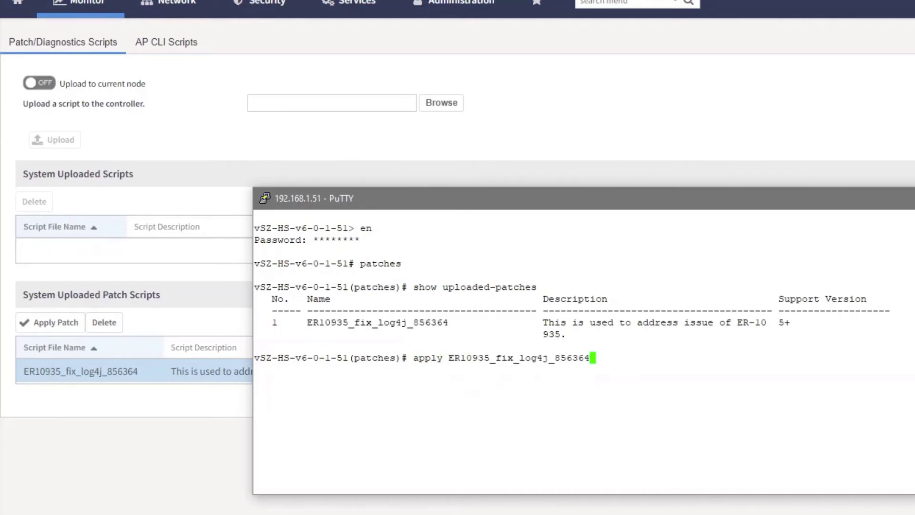
pyautogui.press('Return')
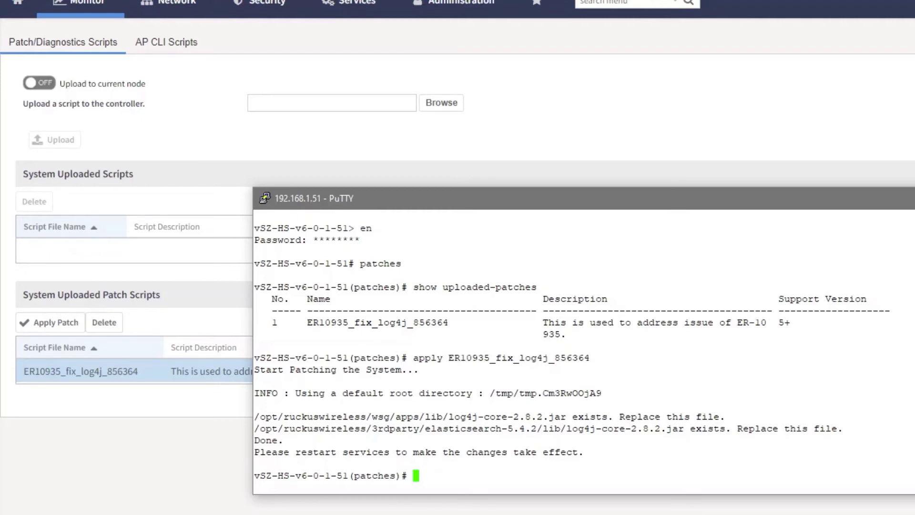
# Exit patch mode and type reload to restart the controller.
pyautogui.write('exit')
pyautogui.press('Return')
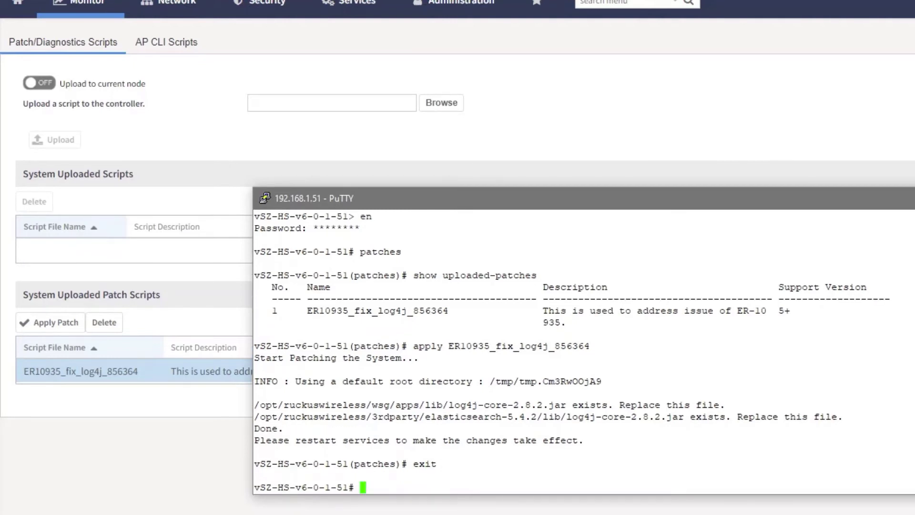
pyautogui.write('reload')
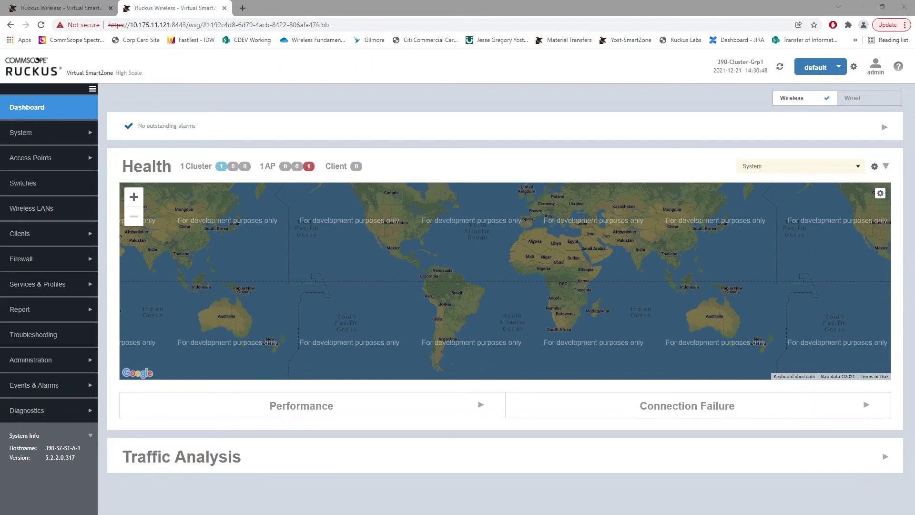
# Upload ER10935_fix_log4j_856364.ksp from Downloads on the Diagnostics Scripts page.
pyautogui.click(57, 414)
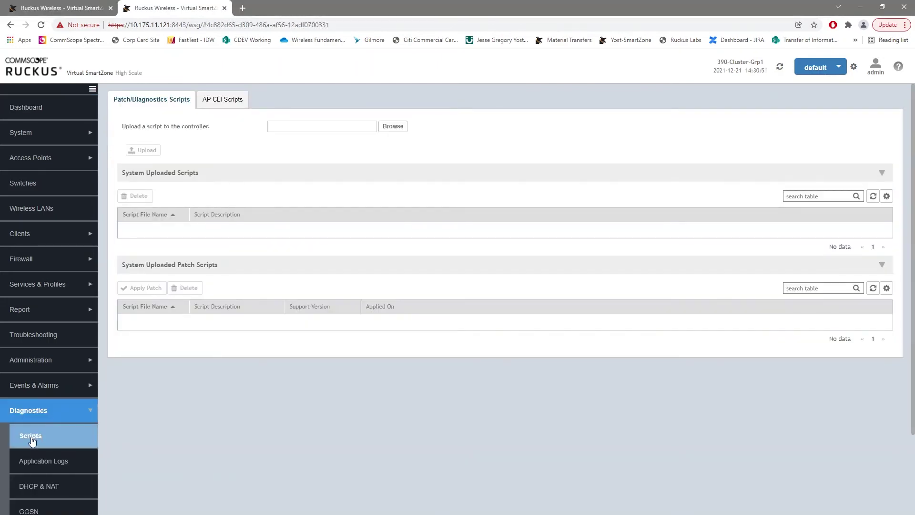
pyautogui.click(31, 439)
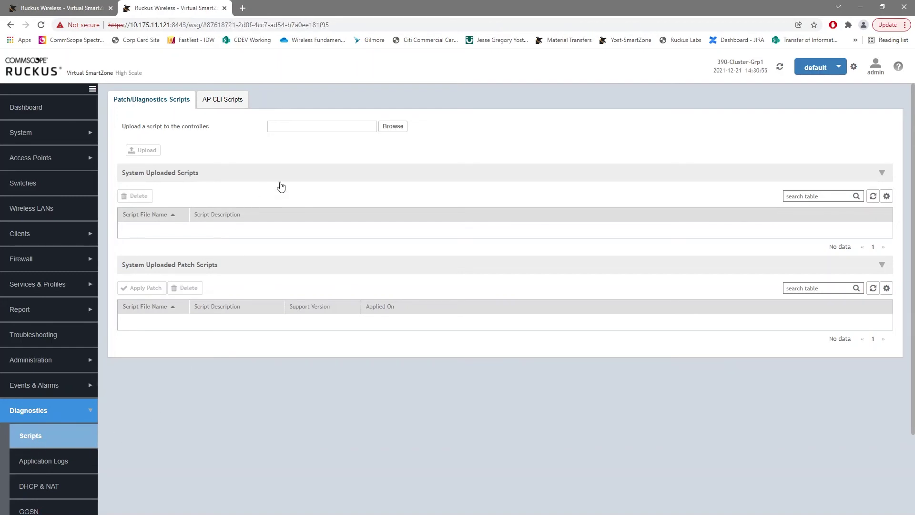
pyautogui.click(393, 127)
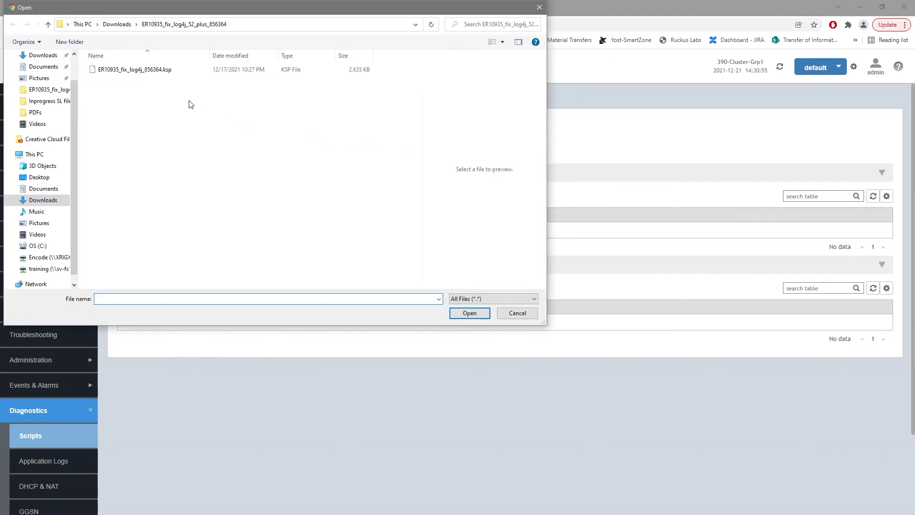
pyautogui.doubleClick(153, 70)
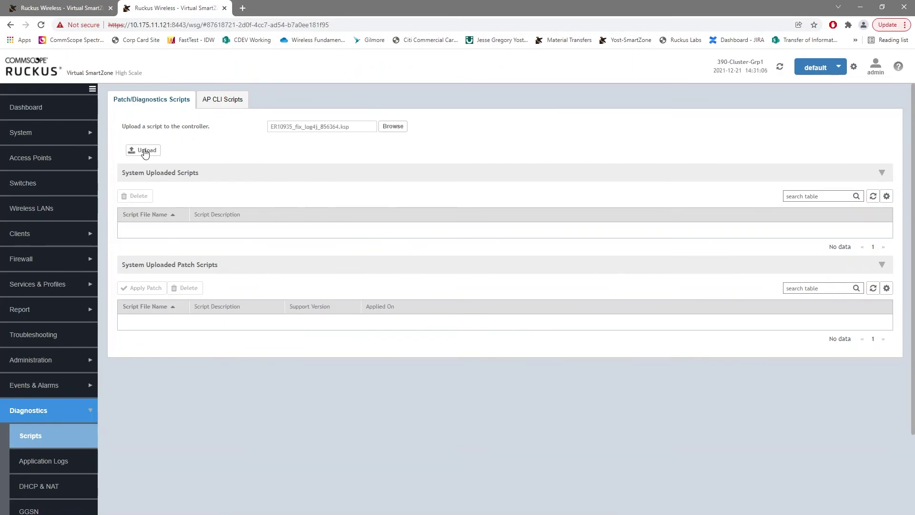
pyautogui.click(145, 151)
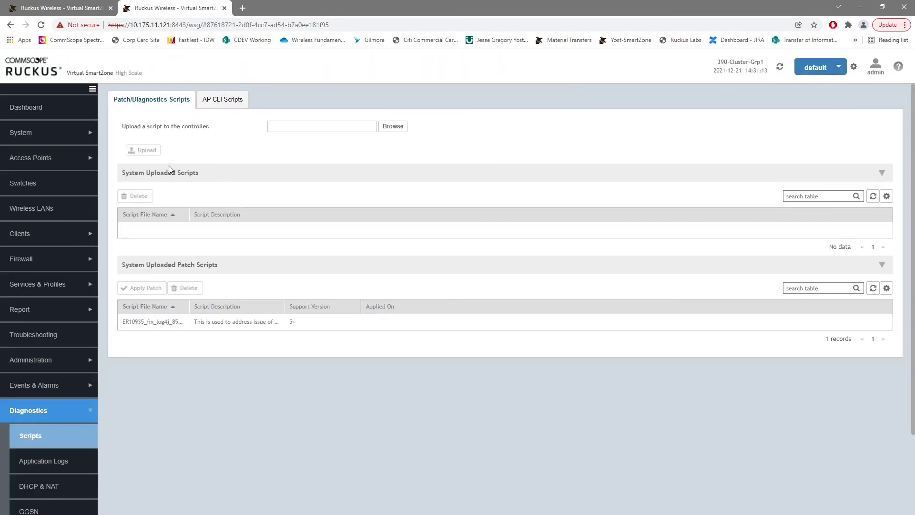
# Widen the Script Description column and select the ER10935_fix_log4j_856364 row.
pyautogui.moveTo(190, 305); pyautogui.dragTo(368, 308)
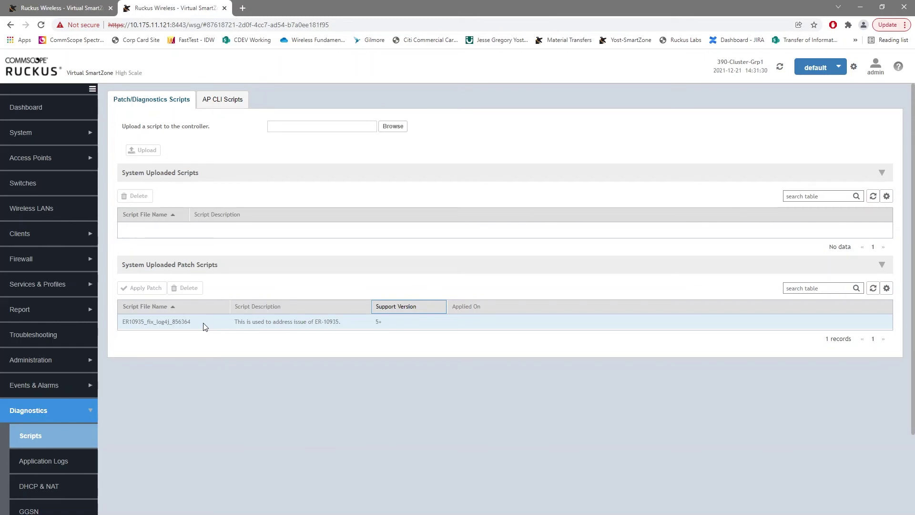
pyautogui.click(204, 324)
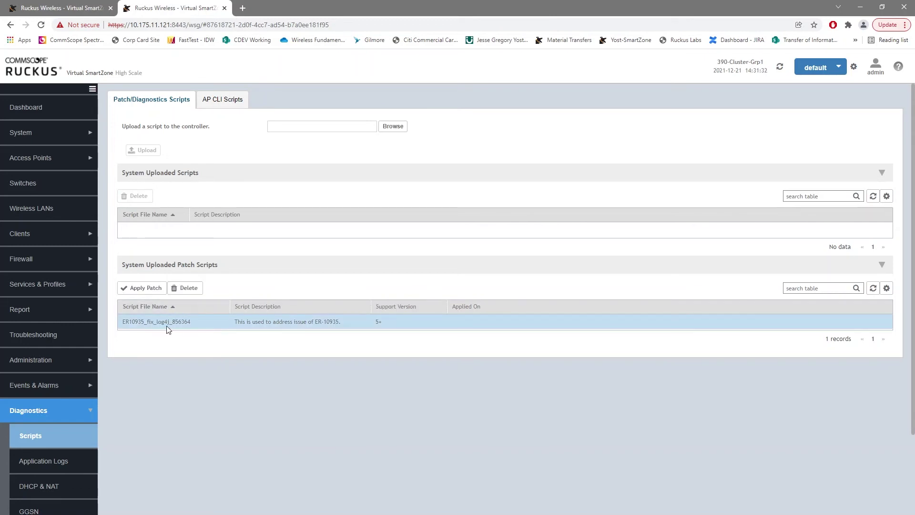